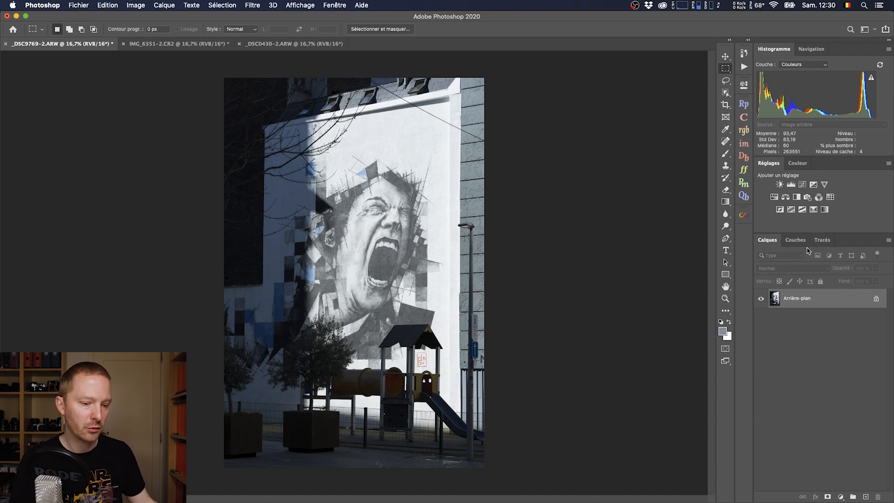
# Set the foreground colour by sampling the white wall at the mural's edge with a 5 x 5 average (Moyenne 5 x 5).
pyautogui.click(723, 332)
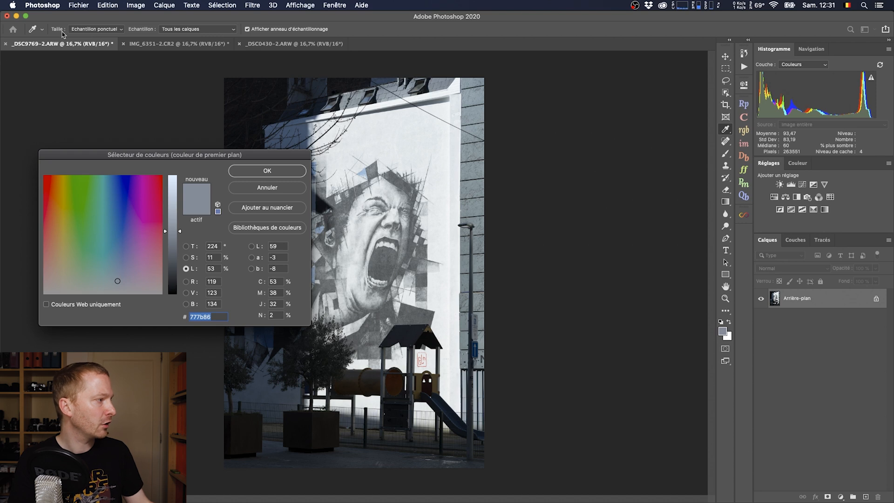
pyautogui.click(104, 34)
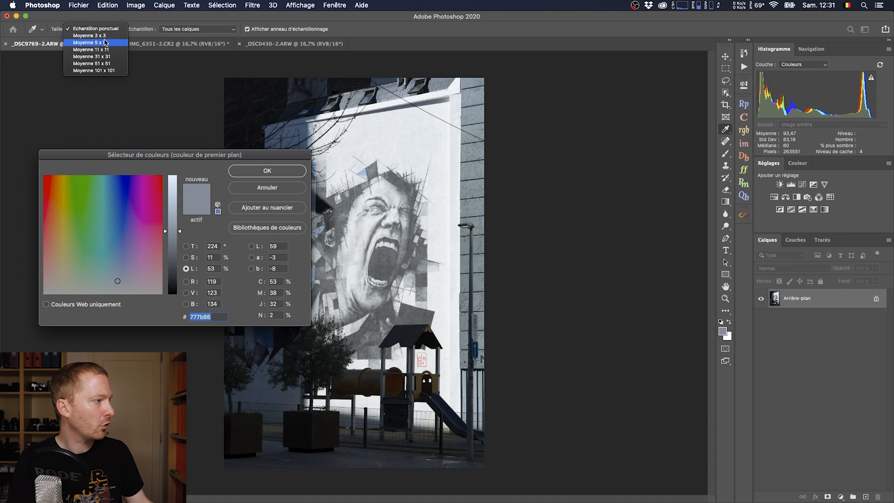
pyautogui.click(105, 42)
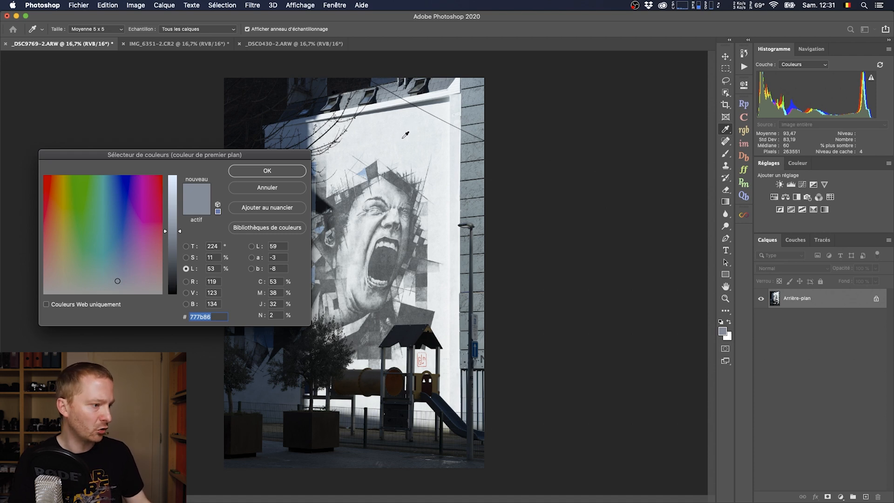
pyautogui.click(460, 154)
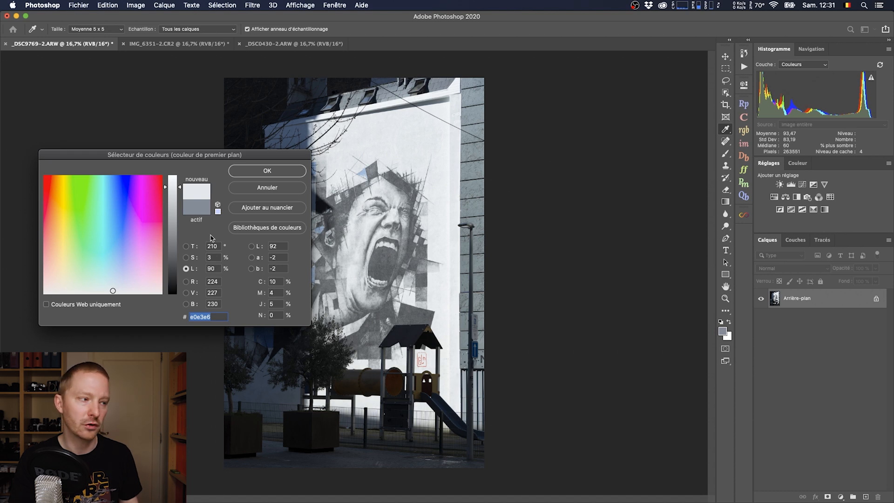
pyautogui.click(268, 172)
pyautogui.press('m')
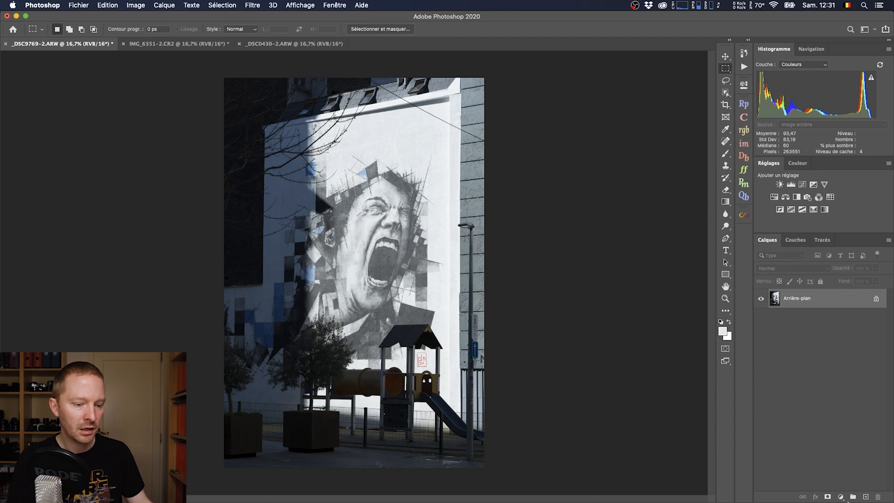
# Add a solid colour fill layer in the sampled foreground colour, set its blend mode to Division, and compare the image with and without it.
pyautogui.click(841, 497)
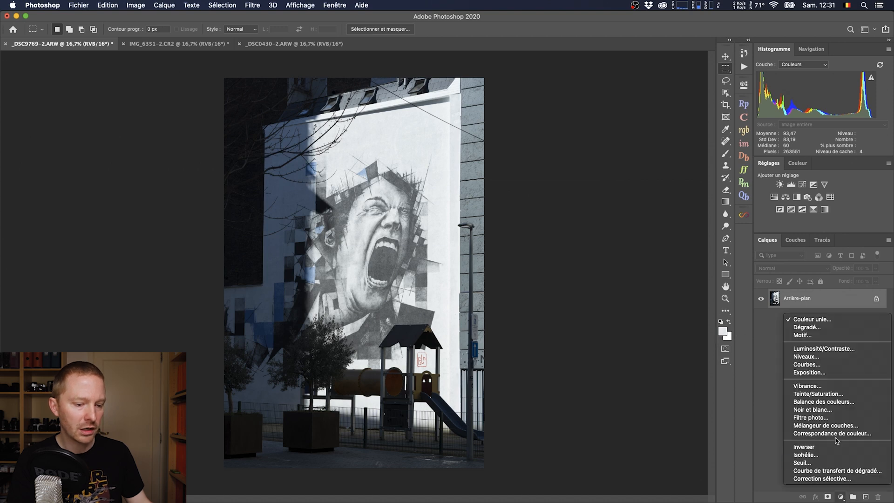
pyautogui.click(821, 321)
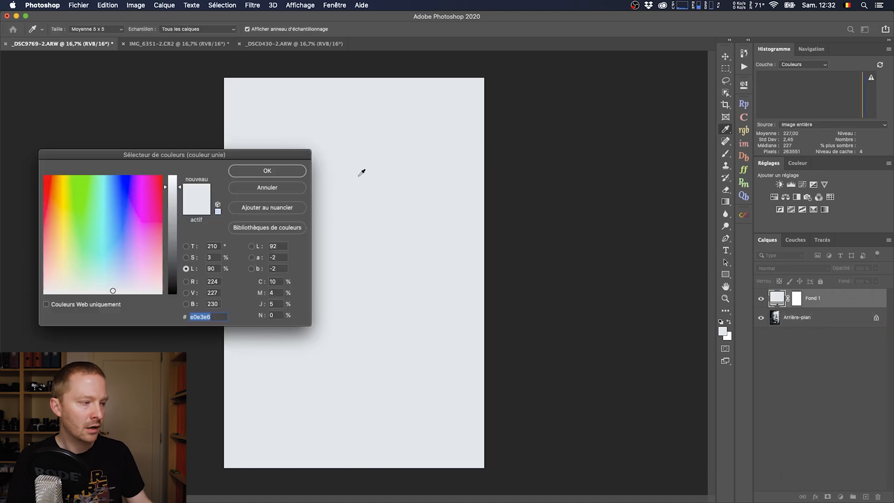
pyautogui.click(275, 173)
pyautogui.click(768, 269)
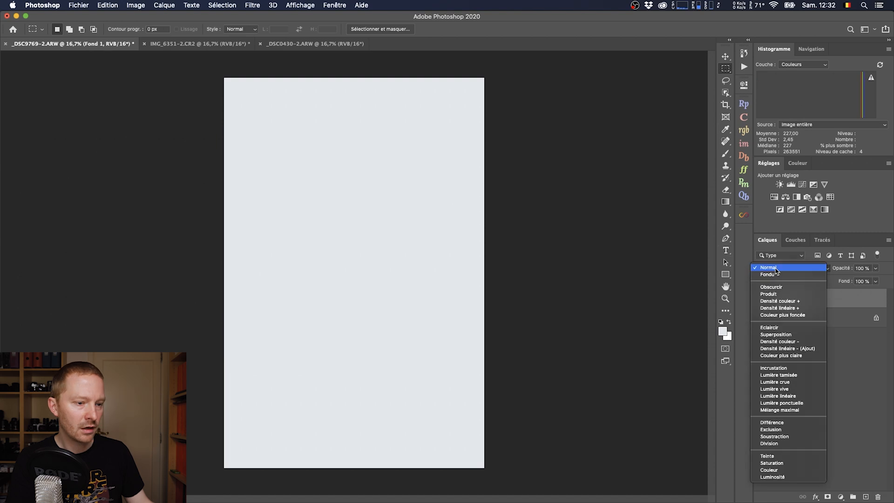
pyautogui.click(778, 444)
pyautogui.click(762, 300)
pyautogui.click(761, 299)
pyautogui.click(762, 299)
pyautogui.click(762, 300)
pyautogui.click(761, 300)
pyautogui.click(761, 300)
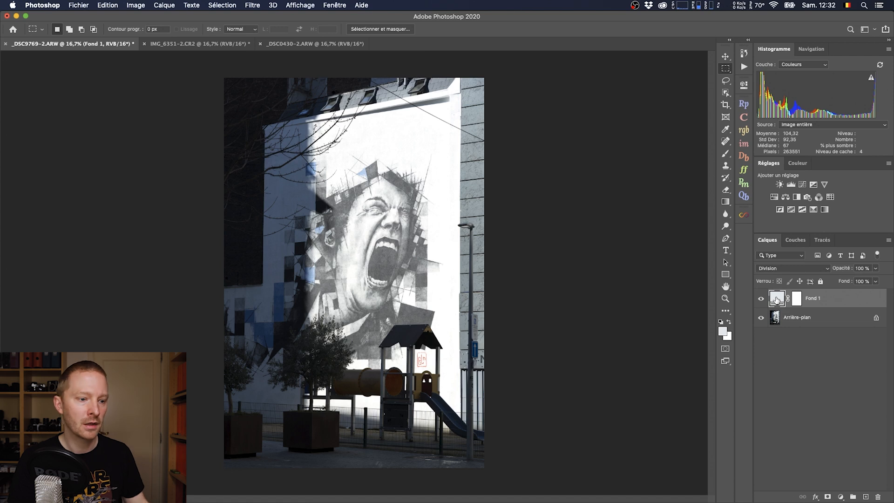
# Raise the fill layer colour's brightness (L) to 100%, keeping its hue and saturation.
pyautogui.doubleClick(777, 300)
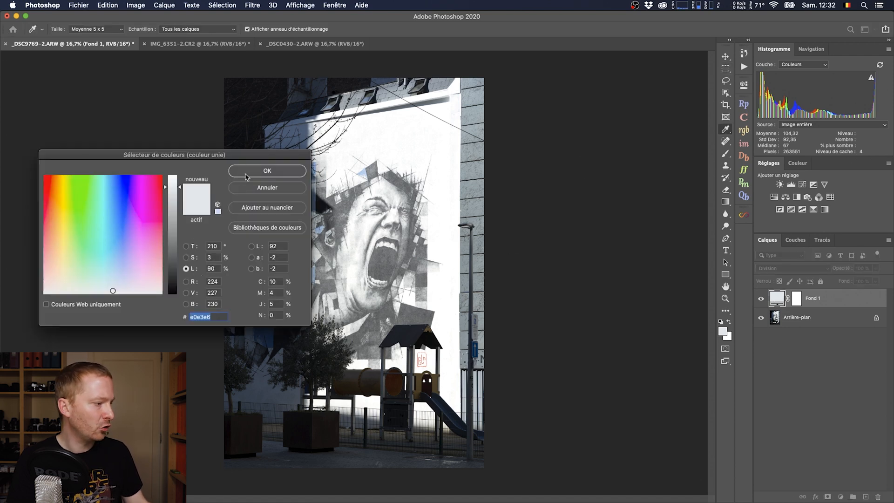
pyautogui.moveTo(255, 159); pyautogui.dragTo(630, 153)
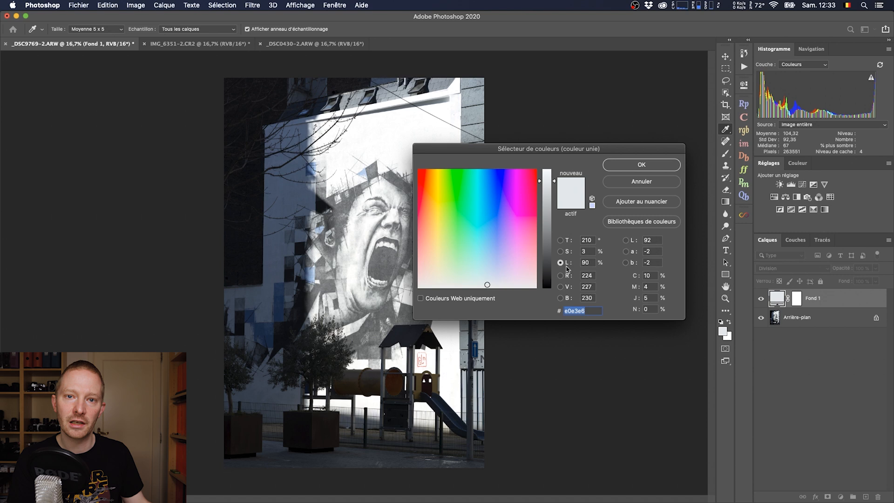
pyautogui.moveTo(551, 182); pyautogui.dragTo(553, 169)
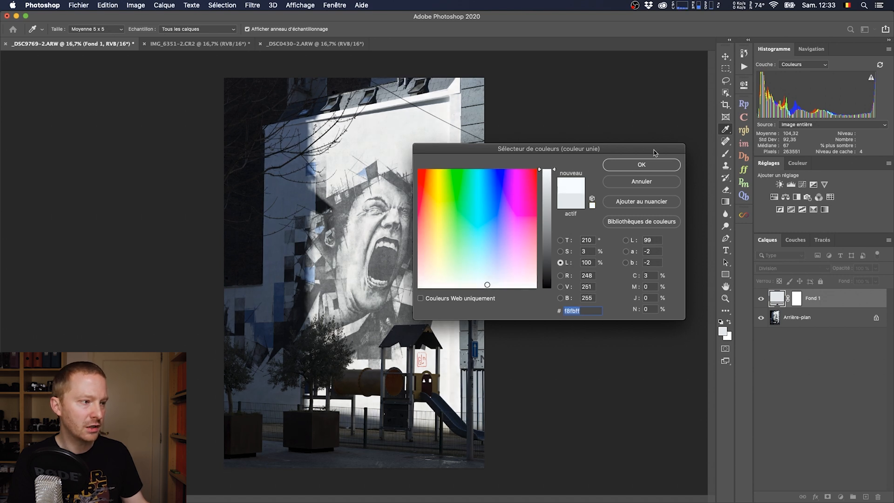
pyautogui.click(649, 166)
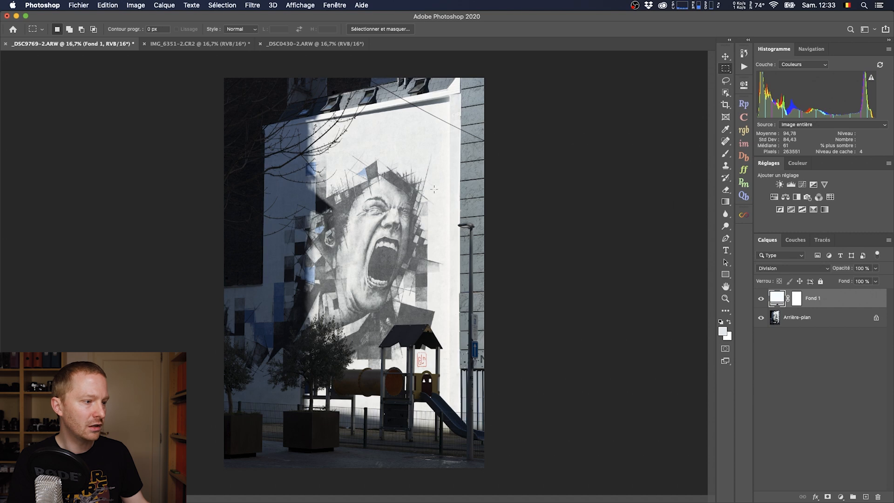
# Compare the mural photo before and after the correction by toggling the fill layer's visibility.
pyautogui.click(761, 299)
pyautogui.click(761, 300)
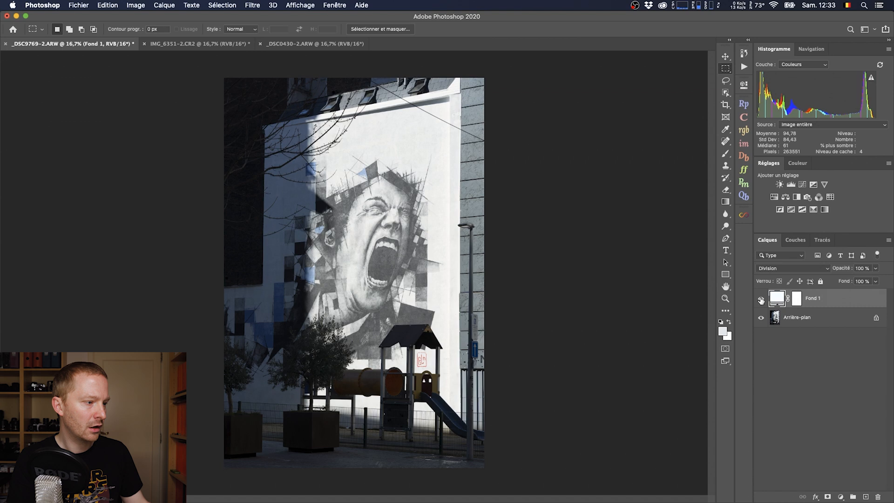
pyautogui.click(762, 300)
pyautogui.click(761, 299)
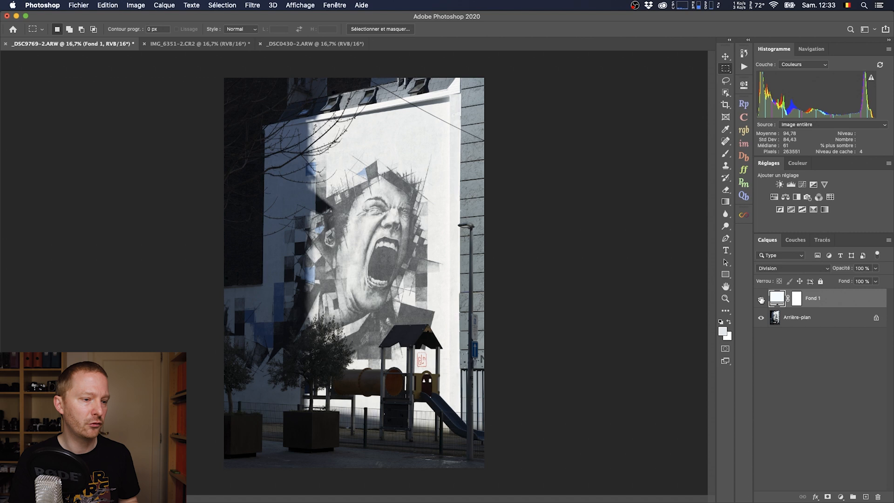
pyautogui.click(761, 299)
pyautogui.click(761, 299)
pyautogui.click(761, 299)
pyautogui.click(761, 299)
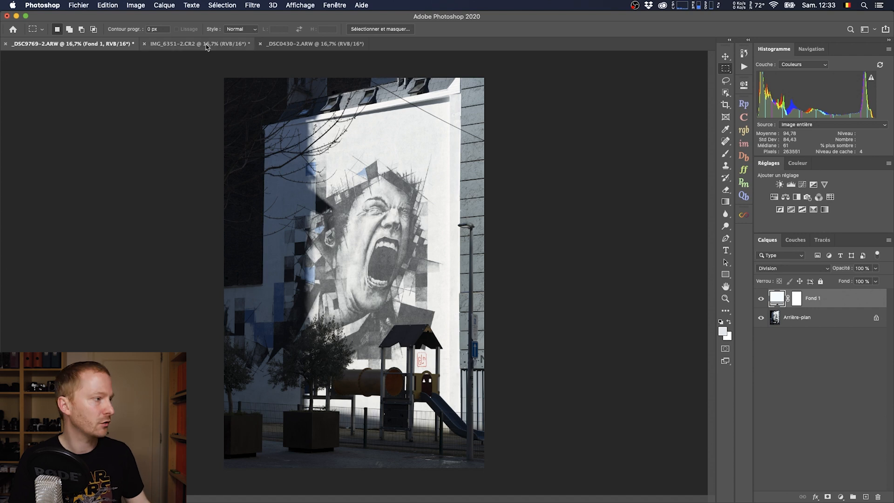
# Switch to the portrait _DSC0430-2.ARW and add a solid colour fill layer using the current foreground colour.
pyautogui.click(273, 47)
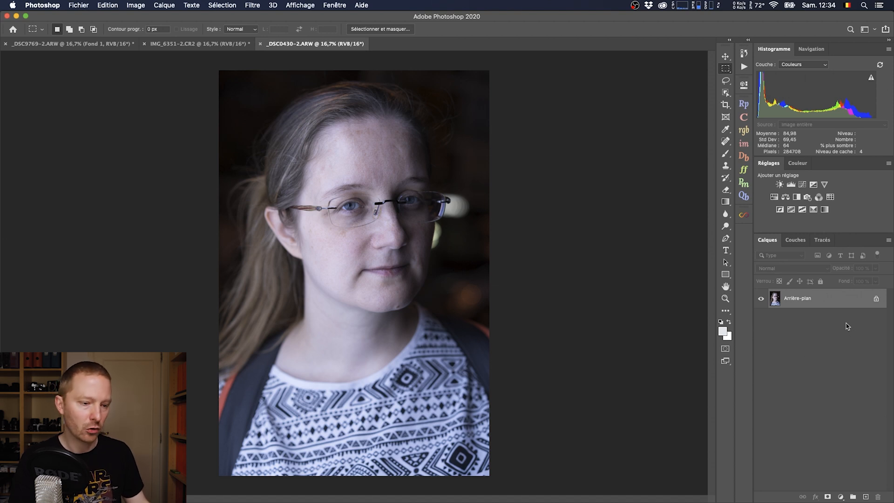
pyautogui.click(841, 497)
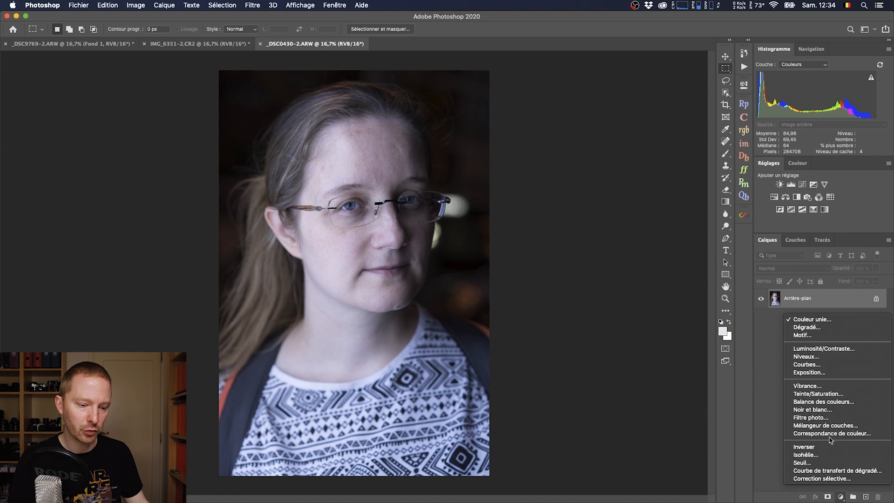
pyautogui.click(821, 322)
pyautogui.click(674, 168)
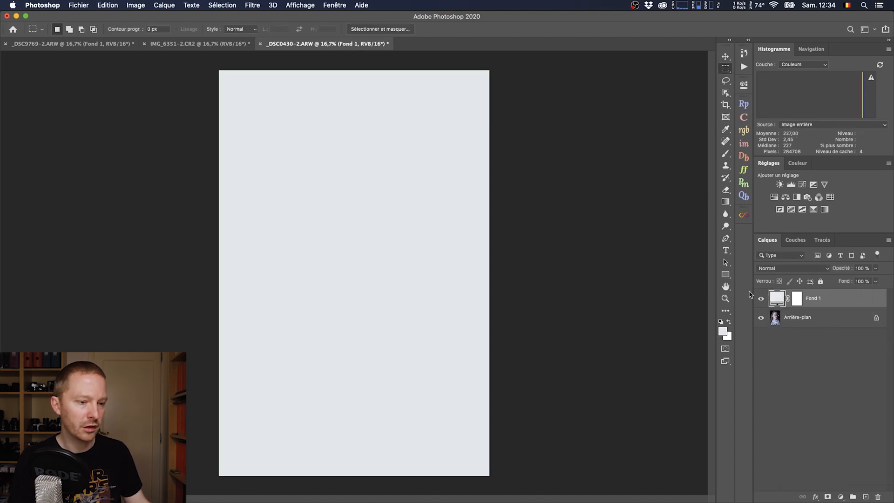
# Hide the fill layer, change its colour by sampling the white collar of the woman's shirt, and show the layer again.
pyautogui.click(761, 299)
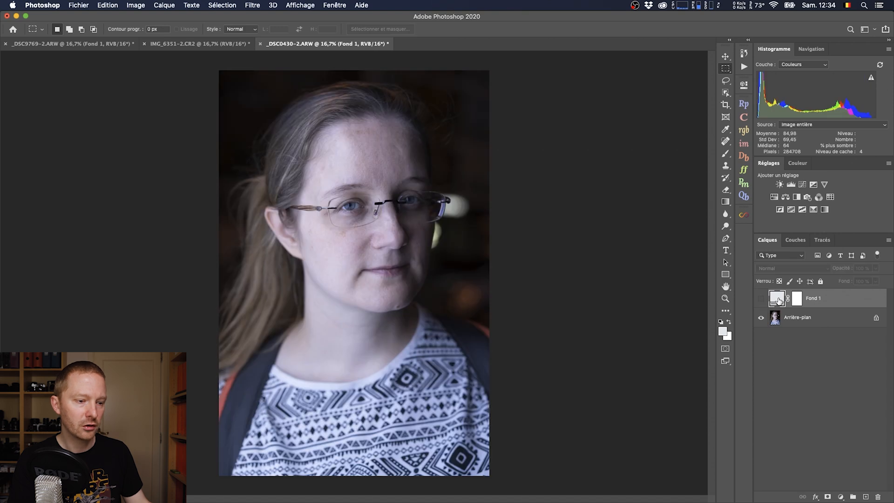
pyautogui.doubleClick(778, 299)
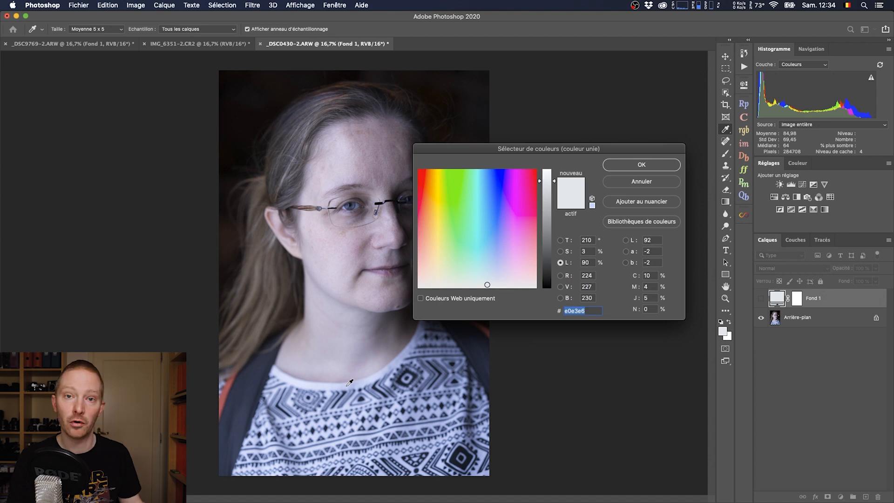
pyautogui.click(347, 387)
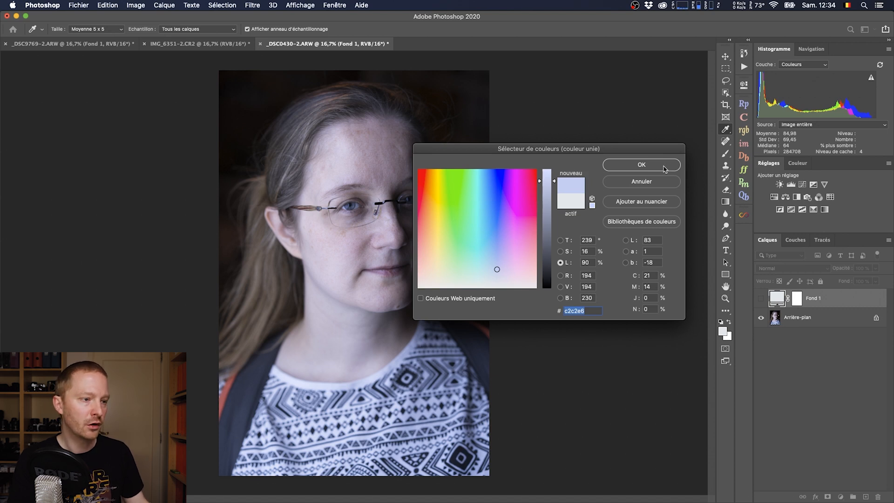
pyautogui.click(642, 165)
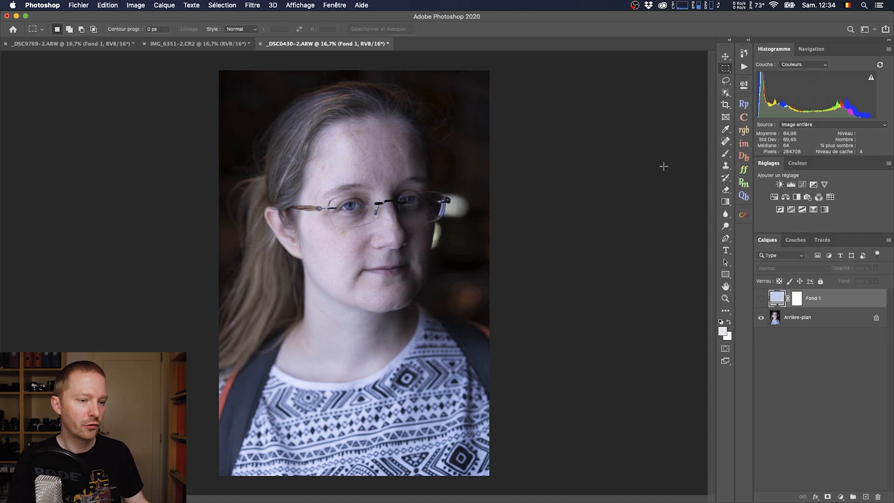
pyautogui.click(762, 302)
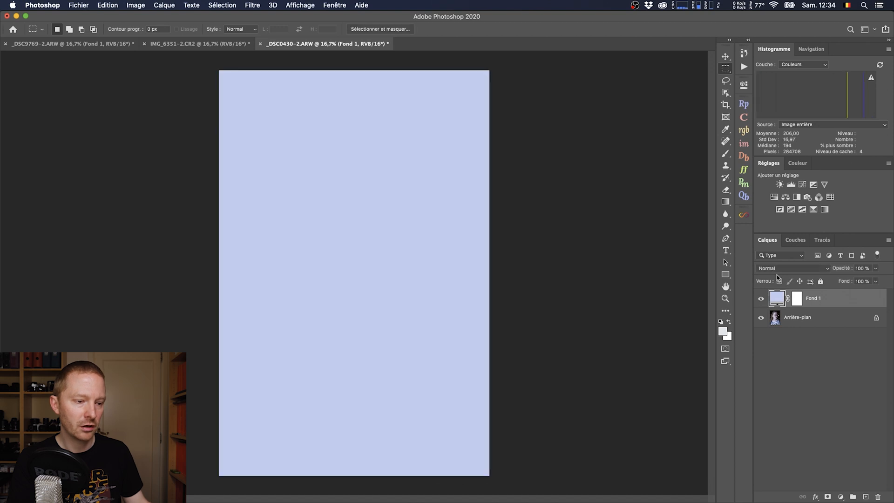
# Set the portrait's fill layer to the Division blend mode and compare the image with and without it.
pyautogui.click(782, 272)
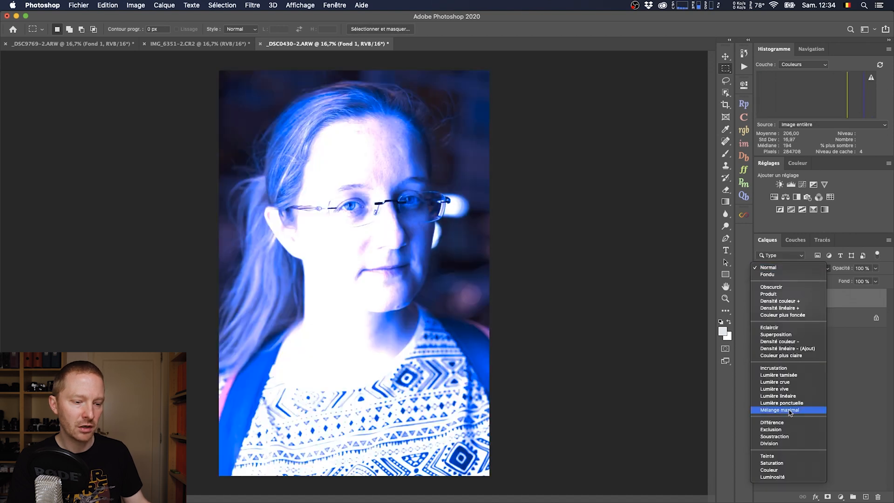
pyautogui.click(783, 444)
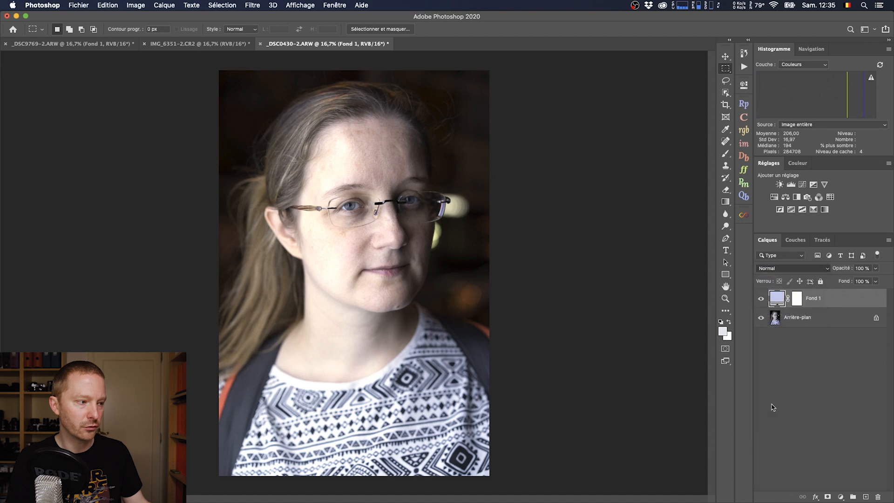
pyautogui.click(763, 301)
pyautogui.click(762, 300)
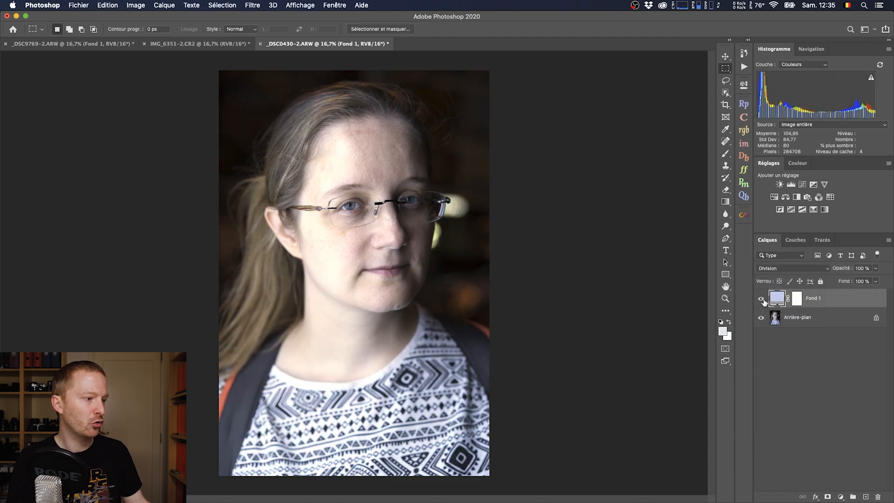
pyautogui.click(763, 301)
pyautogui.click(763, 301)
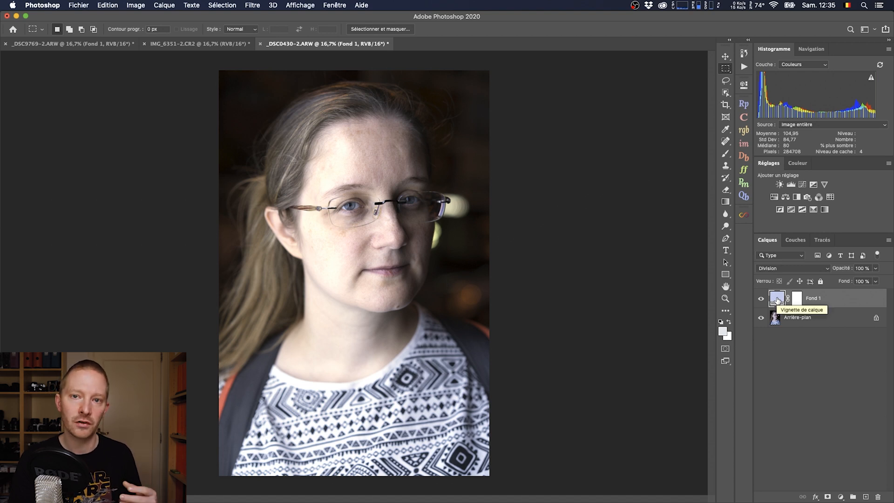
# Raise the portrait fill colour's brightness (L) to 100% and compare the portrait with and without the fill layer.
pyautogui.doubleClick(777, 300)
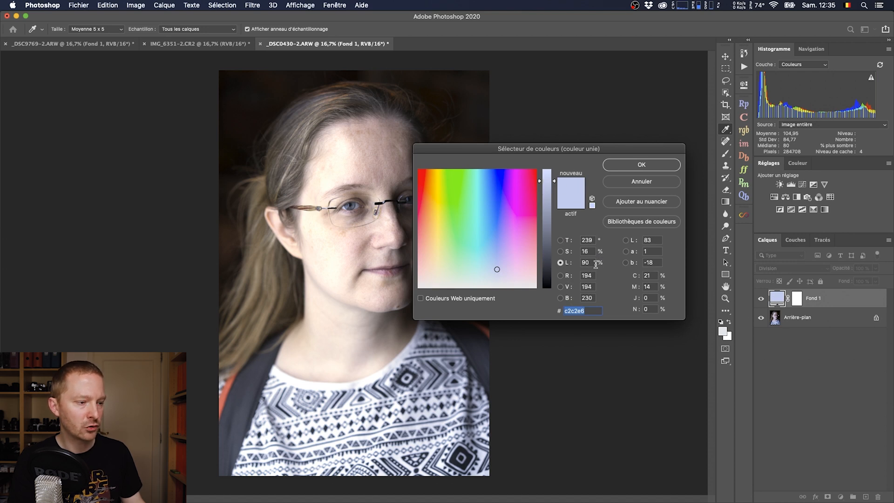
pyautogui.moveTo(548, 184); pyautogui.dragTo(553, 166)
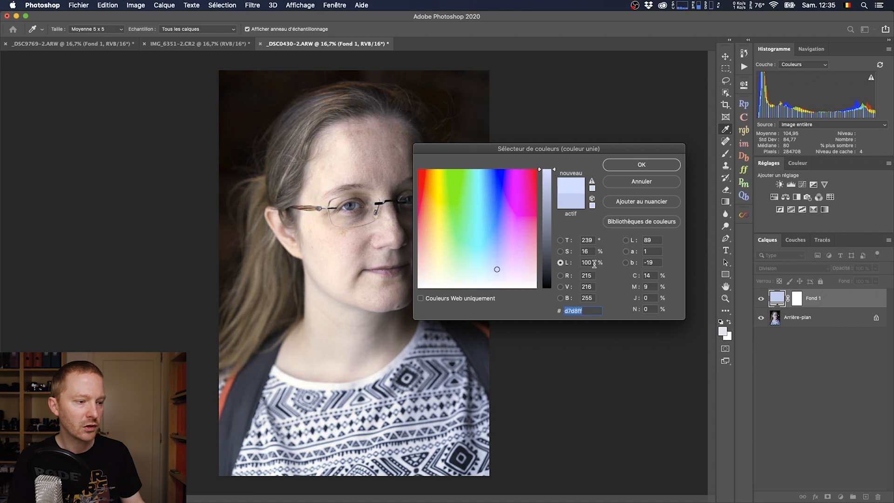
pyautogui.click(650, 173)
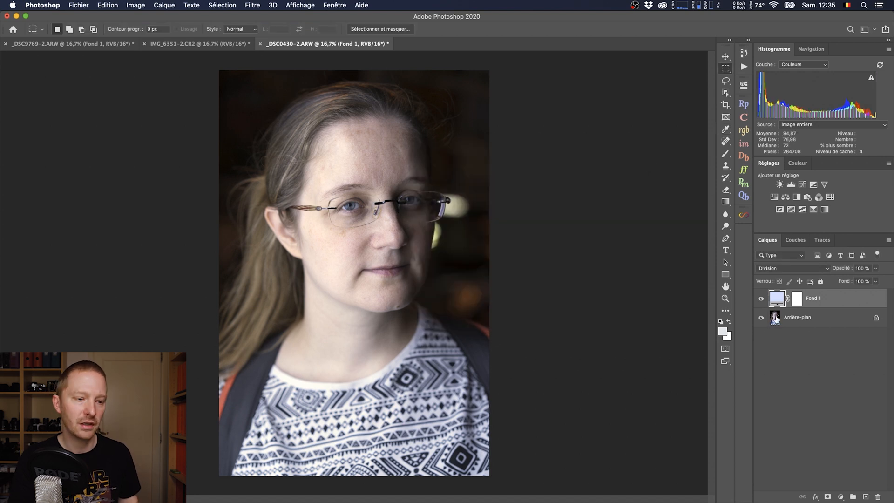
pyautogui.click(761, 300)
pyautogui.click(761, 299)
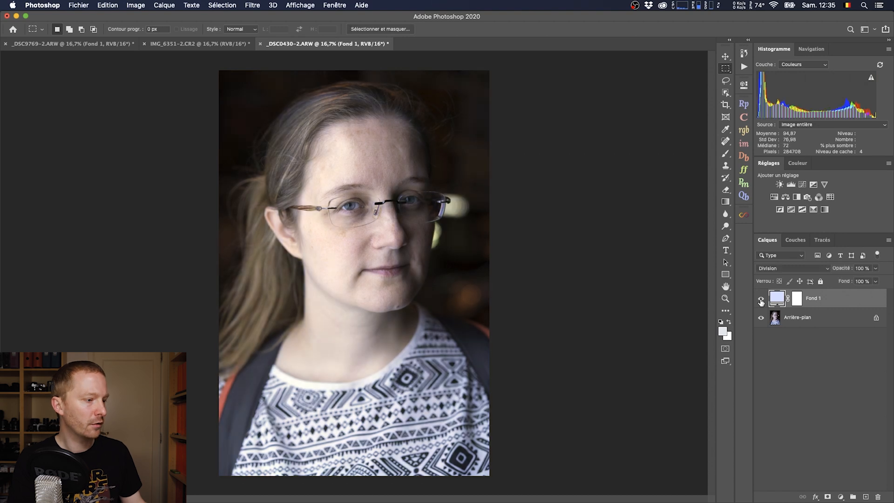
pyautogui.click(761, 300)
pyautogui.click(761, 300)
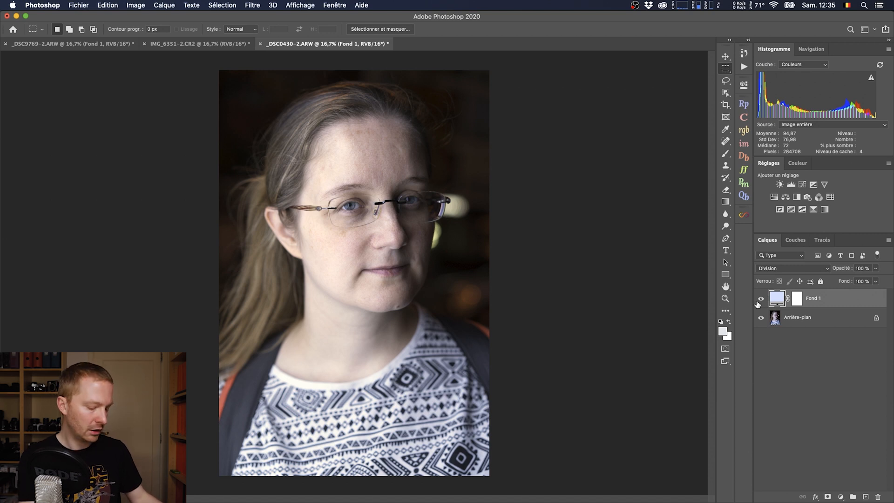
# Stamp all visible layers into a new merged layer on top and hide the Fond 1 fill layer.
pyautogui.press('super+alt+shift+e')
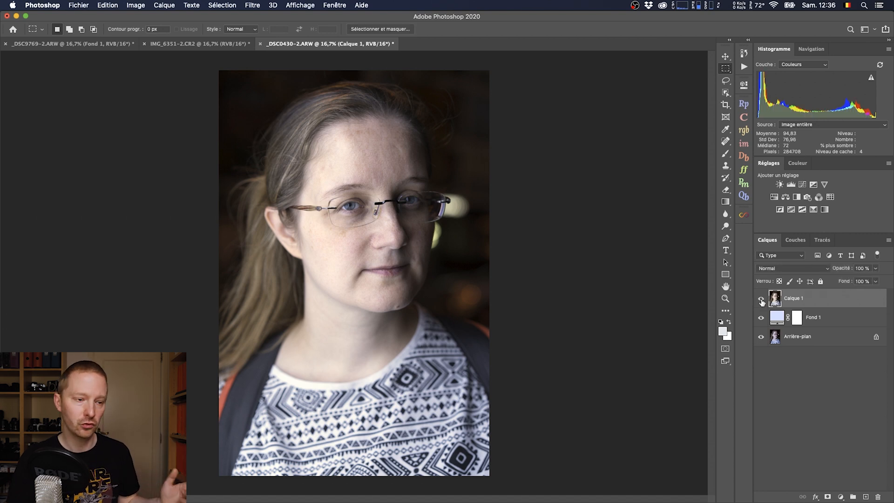
pyautogui.click(762, 320)
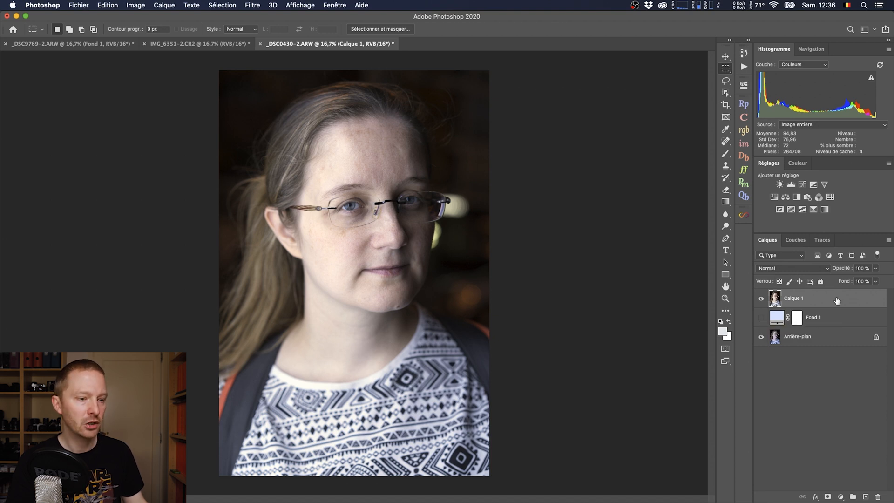
# Set the portrait's merged layer to the Couleur blend mode and compare the image with and without it.
pyautogui.click(788, 269)
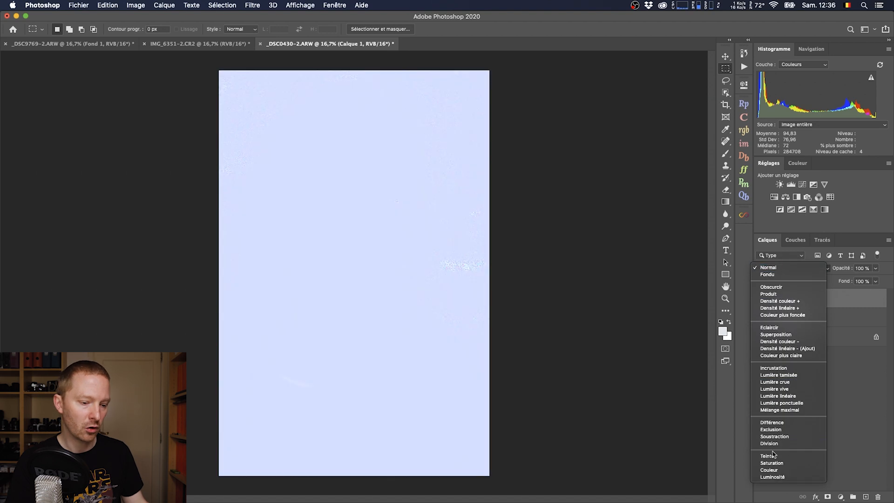
pyautogui.click(773, 471)
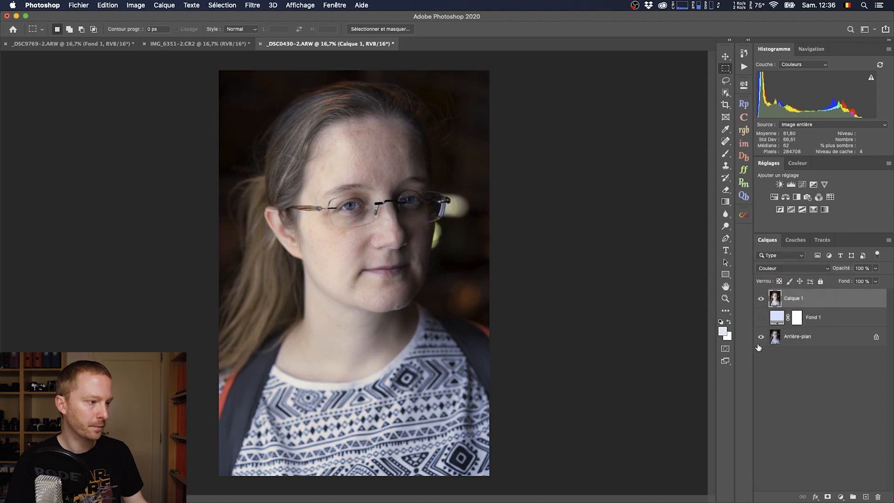
pyautogui.click(761, 299)
pyautogui.click(761, 299)
pyautogui.click(761, 298)
pyautogui.click(761, 299)
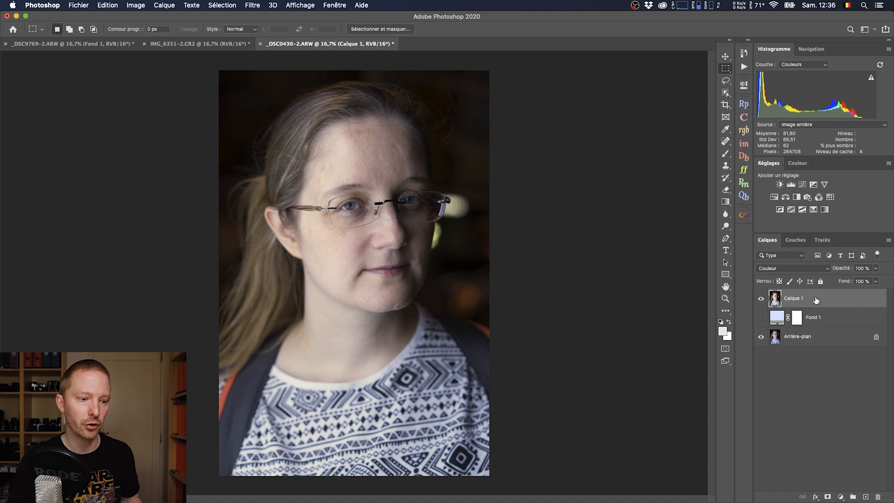
pyautogui.click(762, 298)
pyautogui.click(763, 299)
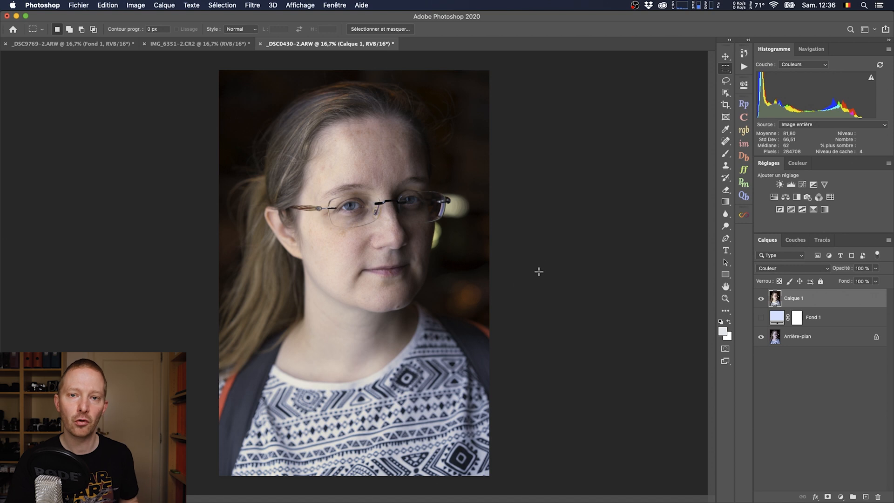
# In the IMG_6351-2.CR2 church photo, sample the foreground colour from the pale house facade beside the ivy and raise its brightness (L) to 100%.
pyautogui.click(206, 45)
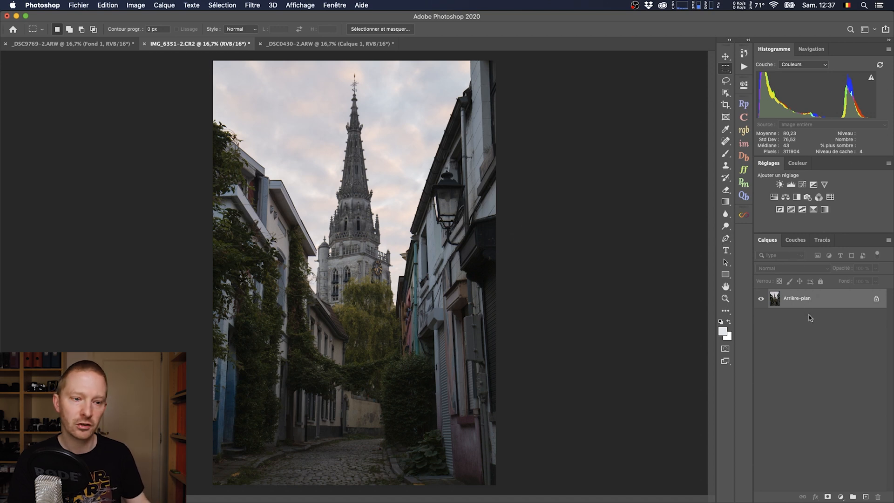
pyautogui.click(723, 332)
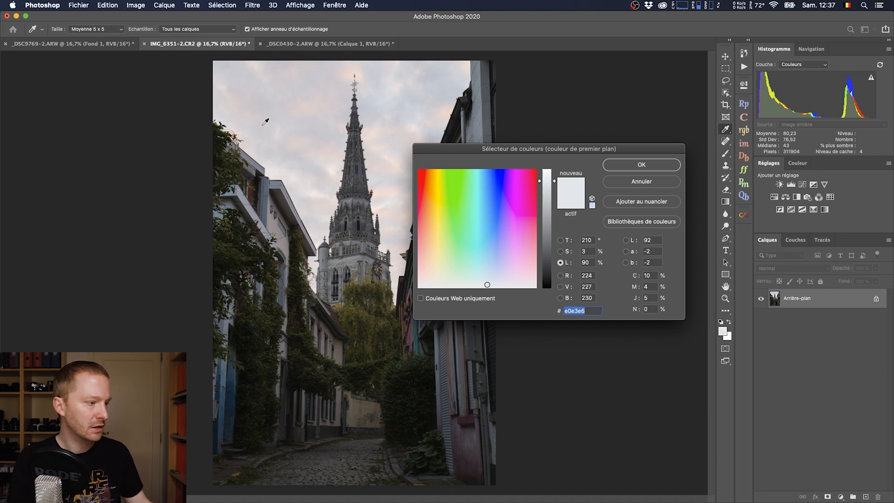
pyautogui.click(250, 212)
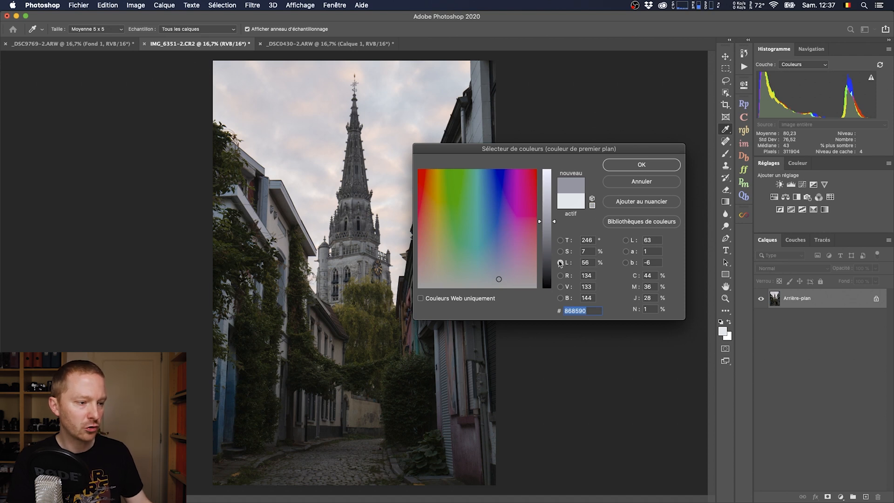
pyautogui.moveTo(549, 224); pyautogui.dragTo(551, 169)
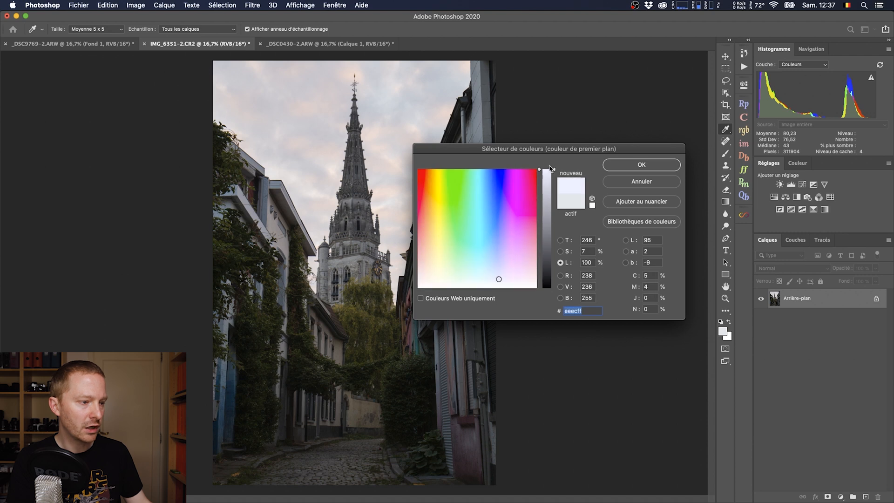
pyautogui.click(652, 166)
pyautogui.press('m')
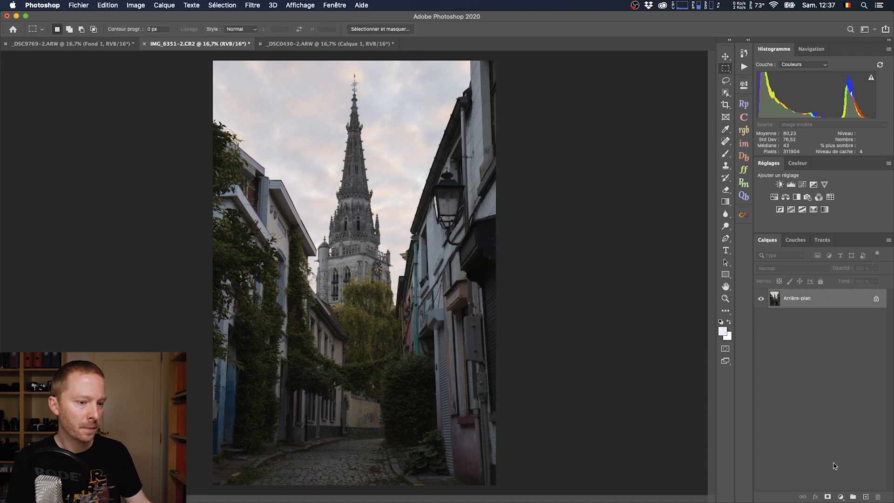
# Add a solid colour fill layer in the sampled colour, blend it in Division mode, and compare the church photo with and without it.
pyautogui.click(841, 497)
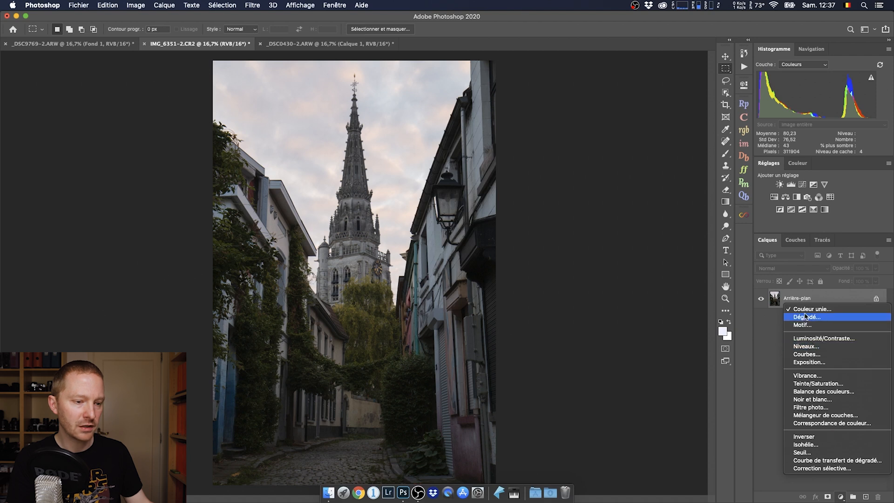
pyautogui.click(811, 309)
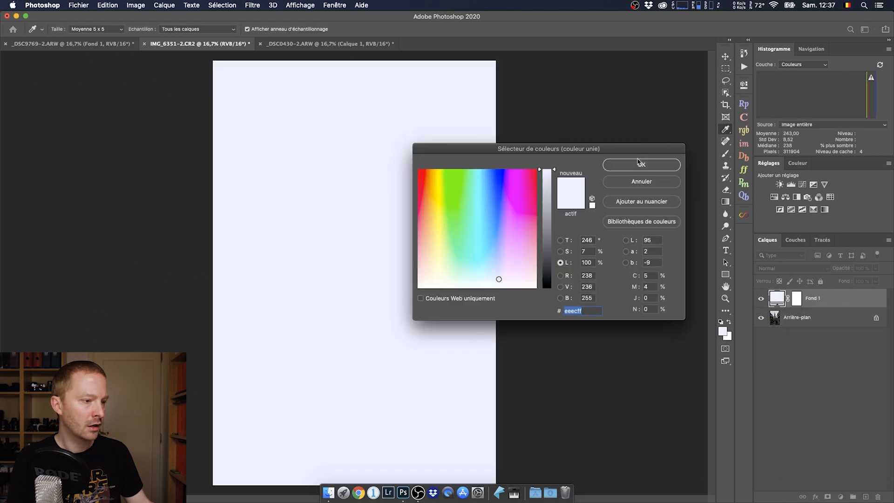
pyautogui.click(640, 164)
pyautogui.press('m')
pyautogui.click(779, 268)
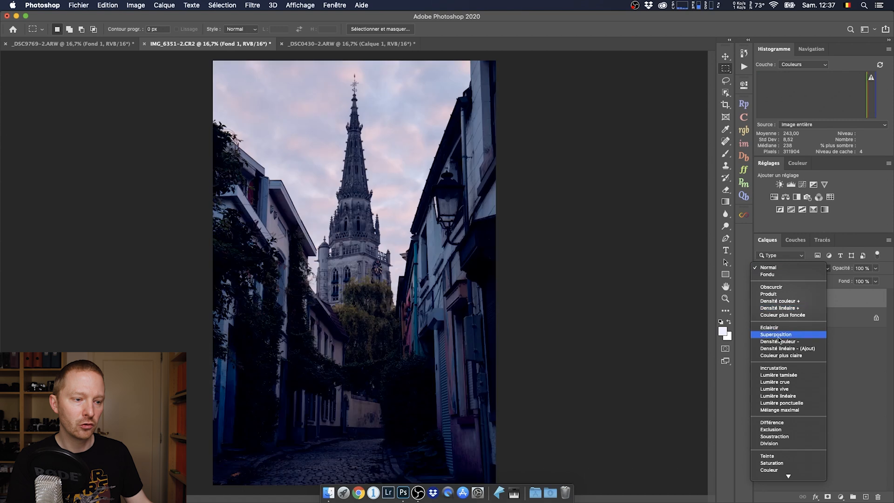
pyautogui.click(773, 445)
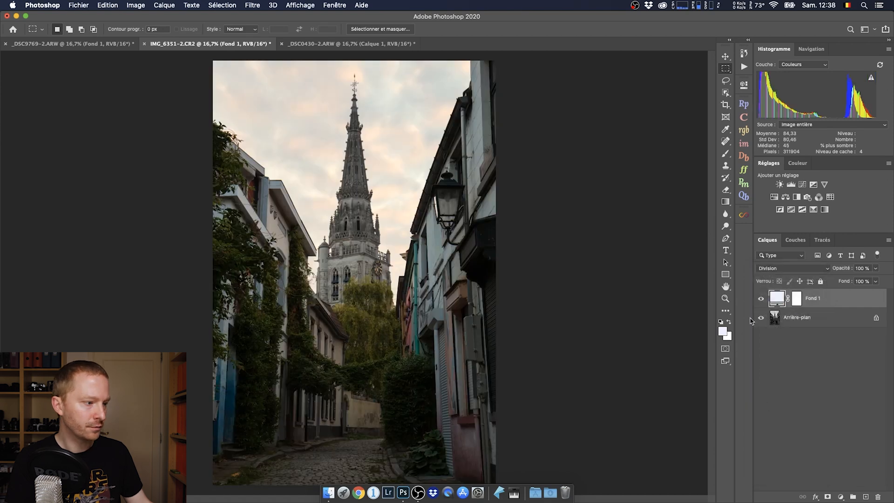
pyautogui.click(762, 298)
pyautogui.click(762, 298)
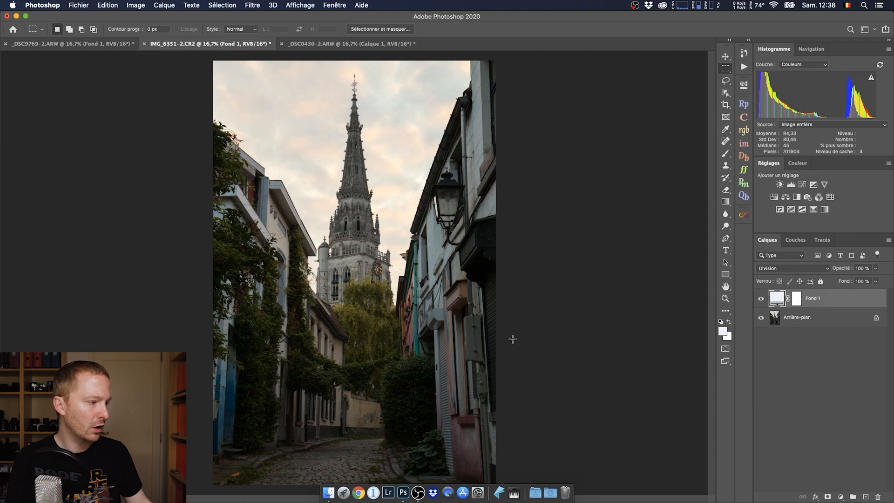
# Resample the fill layer's colour from the white wall beside the lantern, raise L to 100%, and compare the photo with and without the layer.
pyautogui.doubleClick(779, 299)
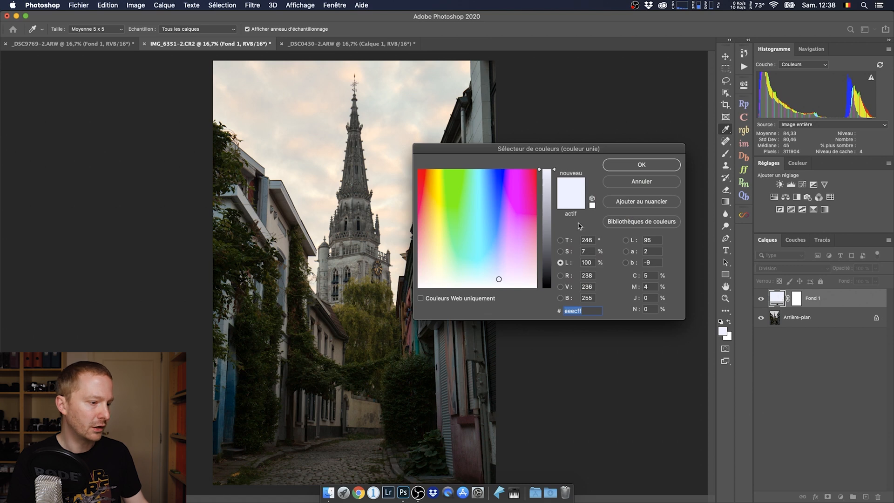
pyautogui.moveTo(587, 153); pyautogui.dragTo(702, 215)
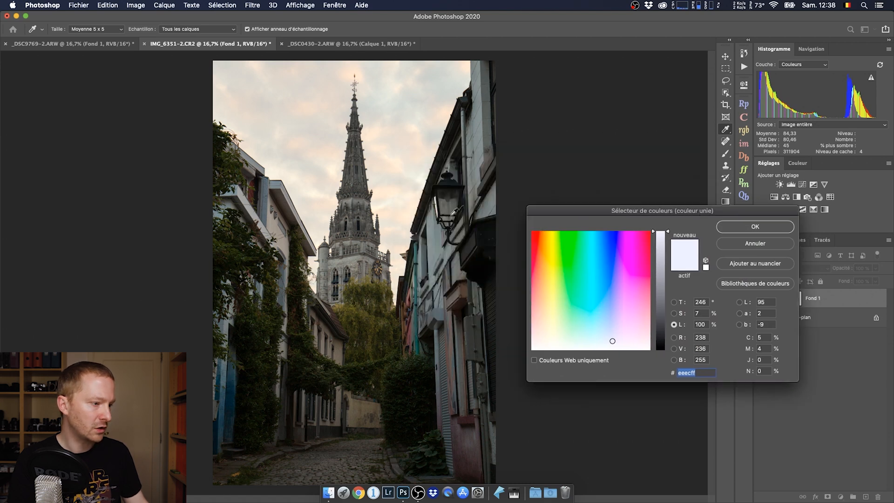
pyautogui.click(432, 243)
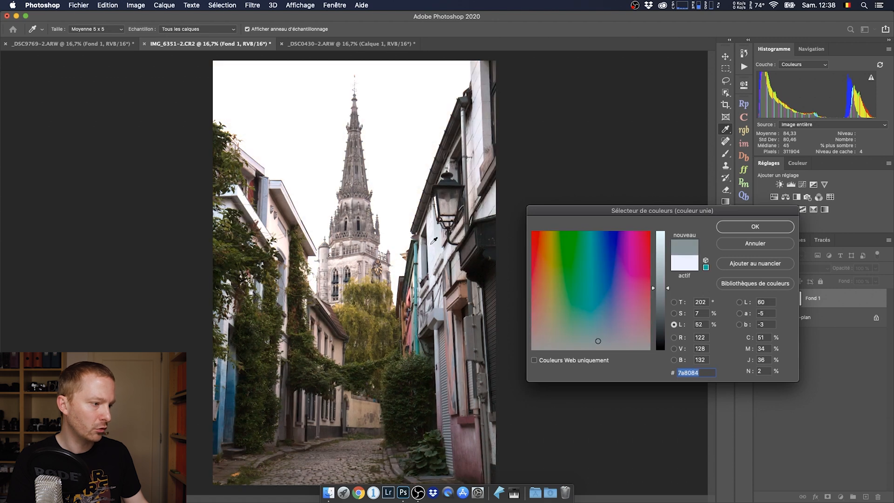
pyautogui.moveTo(667, 287); pyautogui.dragTo(667, 229)
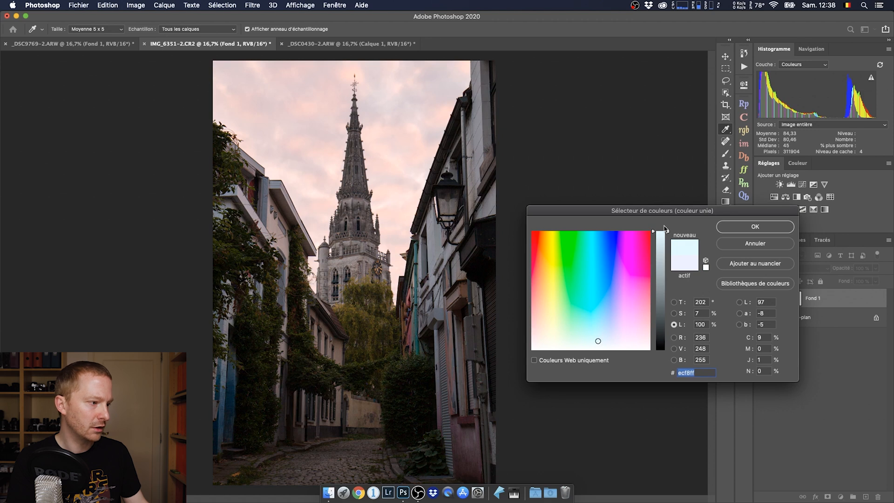
pyautogui.click(766, 227)
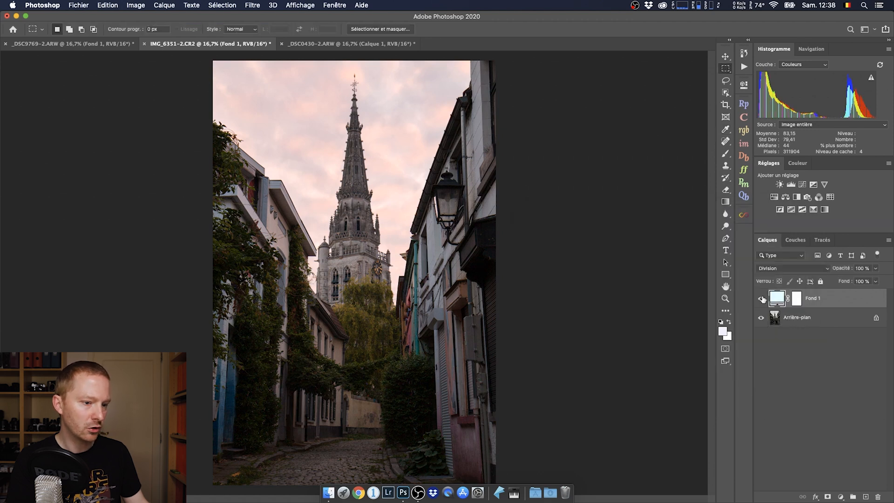
pyautogui.click(762, 299)
pyautogui.click(762, 299)
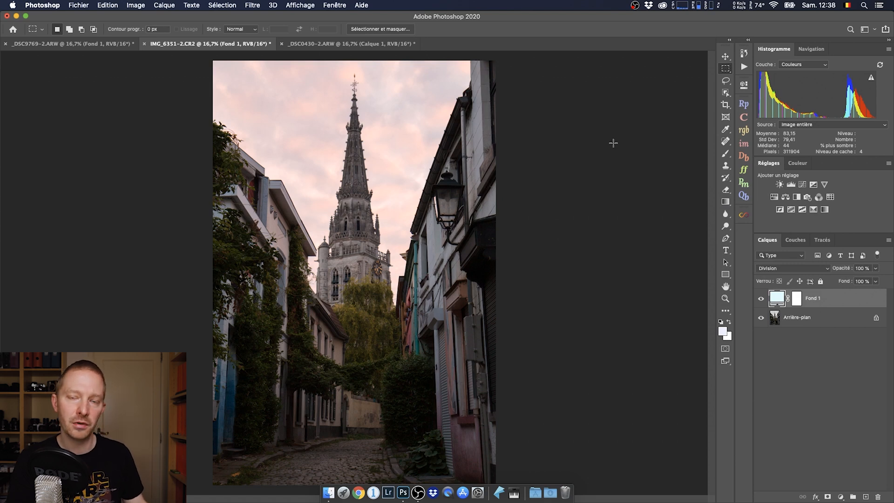
pyautogui.click(762, 300)
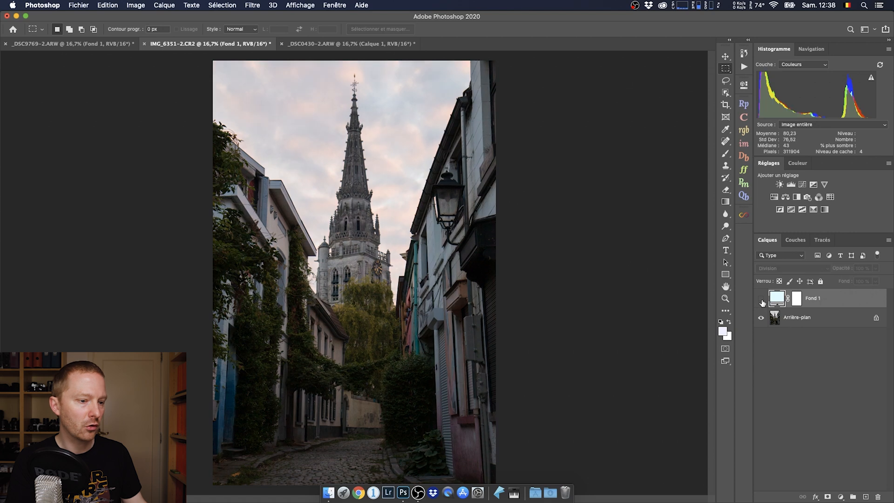
pyautogui.click(761, 300)
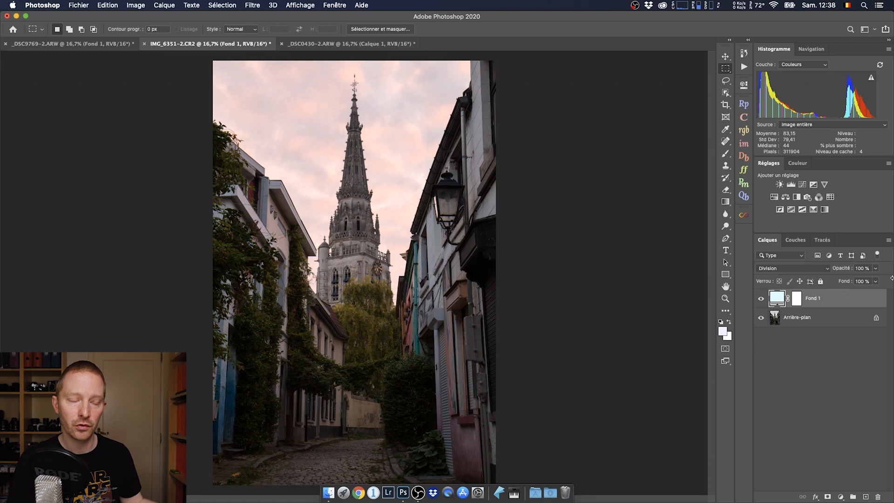
# Open the fill layer's blending options and try an underlying-layer black limit of 173, restoring it to 0.
pyautogui.doubleClick(860, 300)
pyautogui.moveTo(642, 247); pyautogui.dragTo(643, 75)
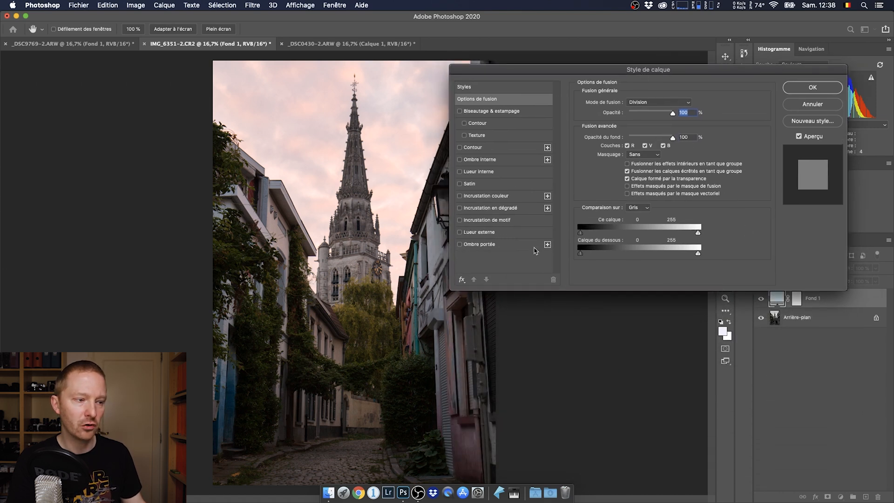
pyautogui.moveTo(685, 75); pyautogui.dragTo(711, 75)
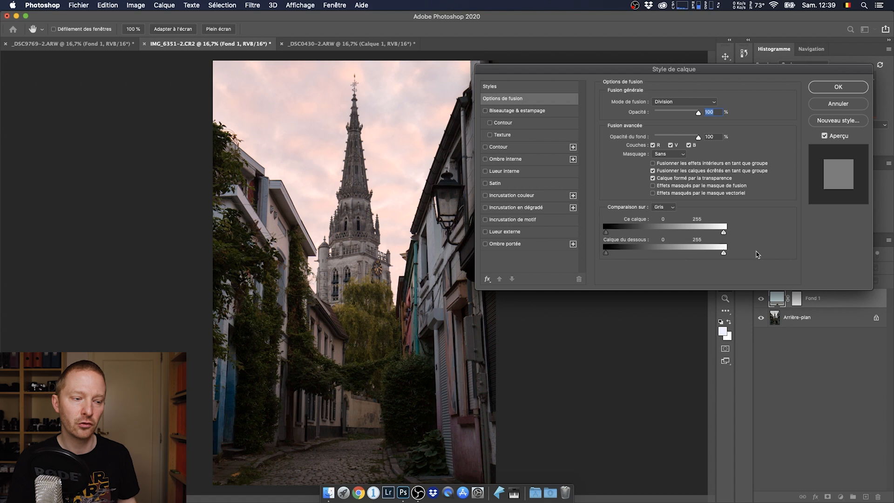
pyautogui.moveTo(606, 254); pyautogui.dragTo(687, 255)
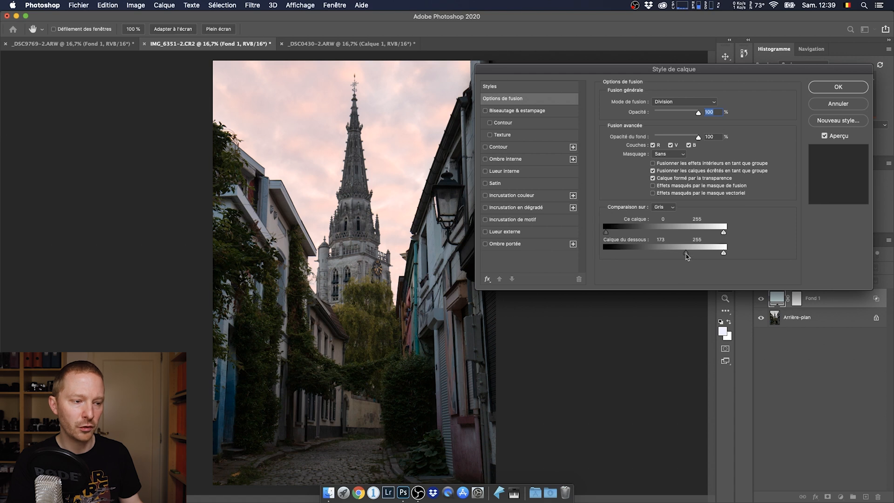
pyautogui.moveTo(688, 256); pyautogui.dragTo(583, 259)
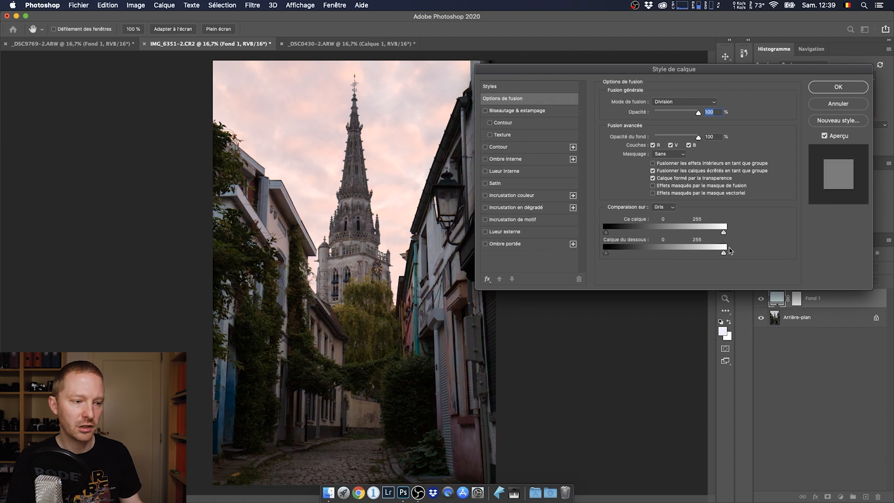
# Split the underlying layer's white limit to 117 / 184 in the blending options so the fill fades out over the bright sky.
pyautogui.moveTo(725, 255)
pyautogui.mouseDown()
pyautogui.moveTo(664, 261)
pyautogui.moveTo(723, 254)
pyautogui.mouseUp()
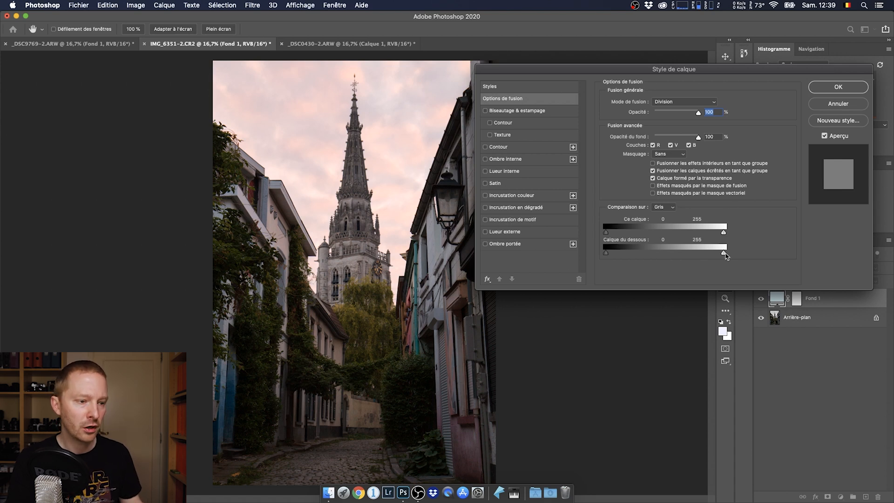
pyautogui.moveTo(725, 256); pyautogui.dragTo(686, 259)
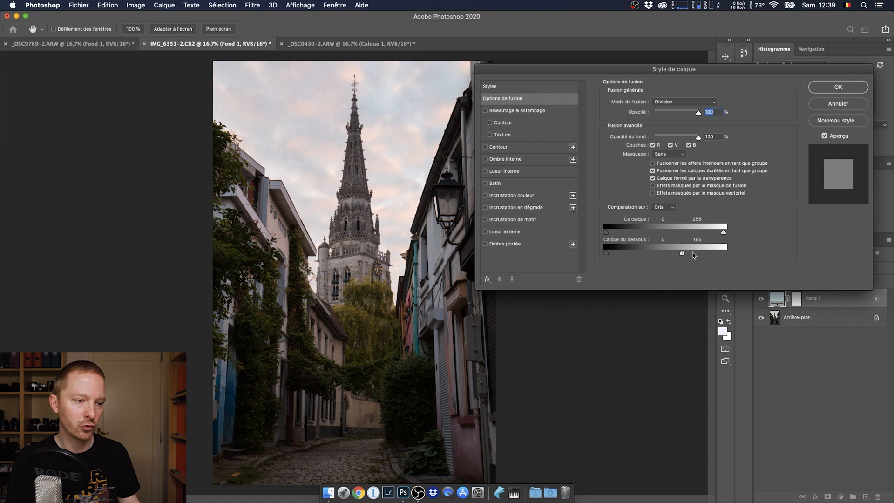
pyautogui.press('alt')
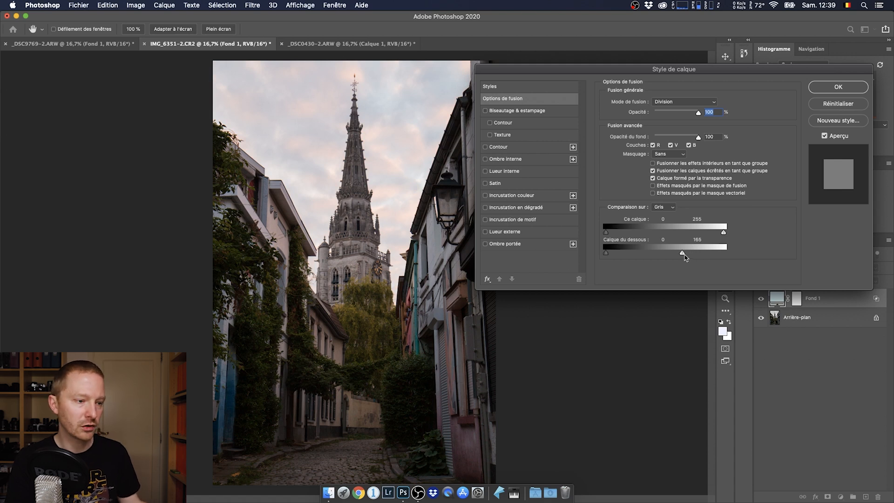
pyautogui.moveTo(689, 254); pyautogui.dragTo(693, 254)
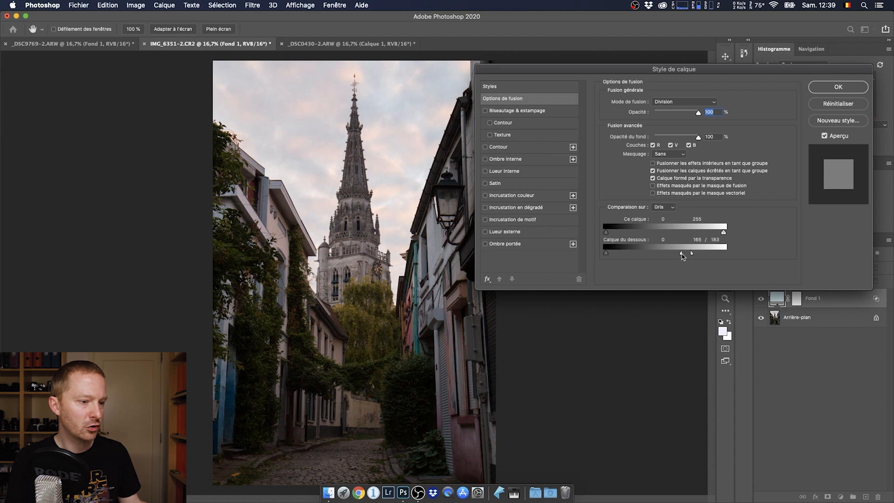
pyautogui.moveTo(678, 256)
pyautogui.mouseDown()
pyautogui.moveTo(658, 257)
pyautogui.moveTo(692, 257)
pyautogui.mouseUp()
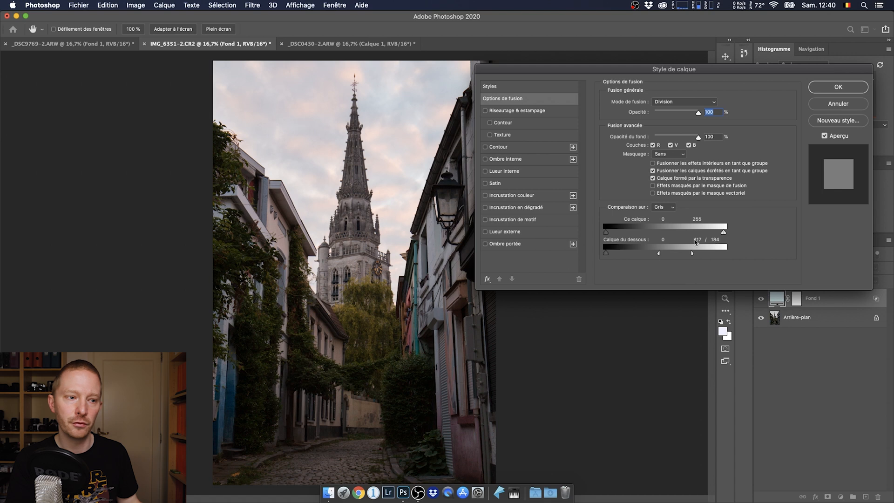
pyautogui.click(831, 88)
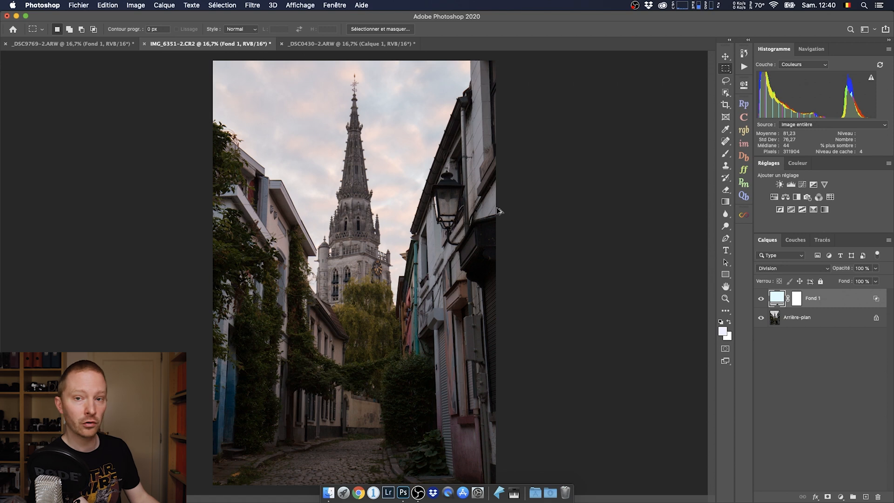
# Stamp all visible layers into a new merged layer in Couleur blend mode and hide the Fond 1 fill layer.
pyautogui.press('super+alt+shift+e')
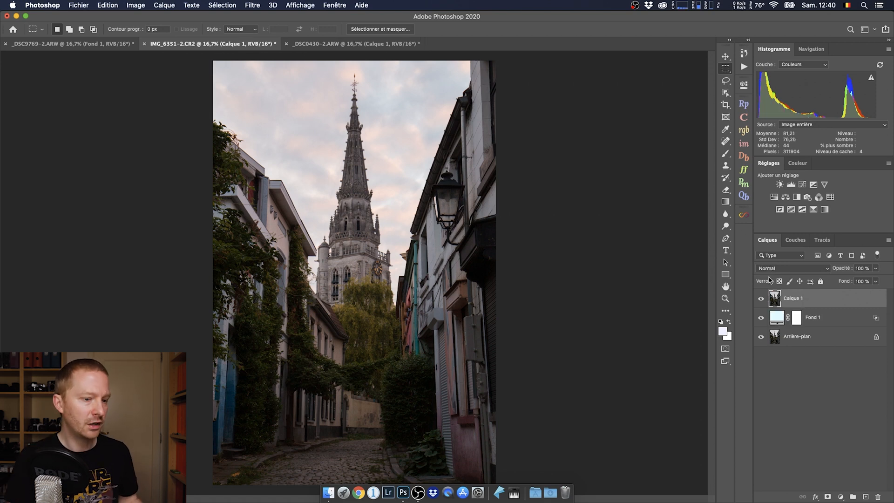
pyautogui.click(792, 269)
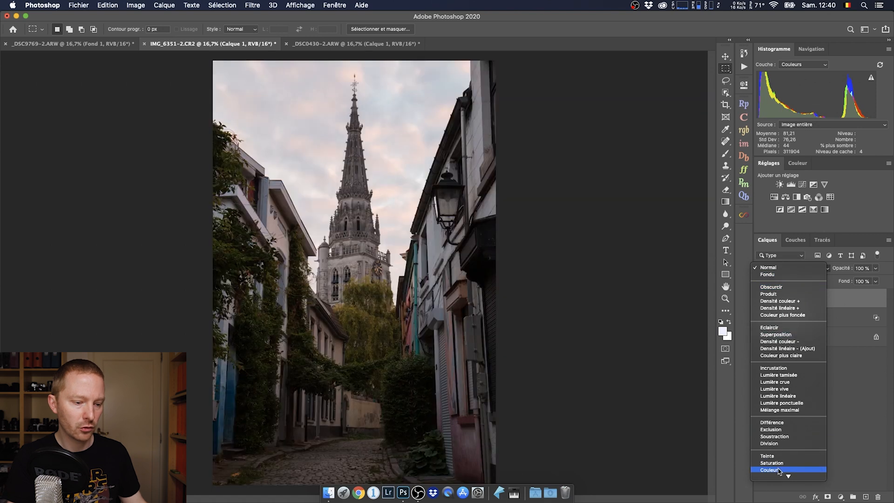
pyautogui.click(779, 470)
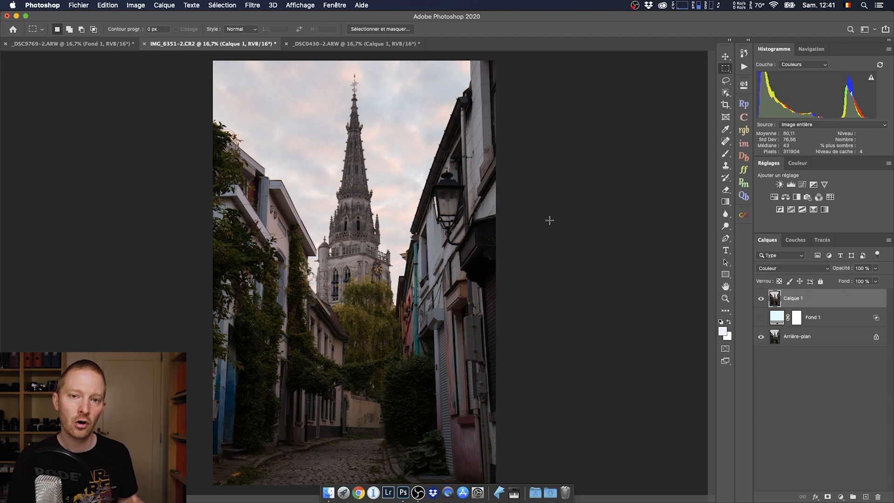
# Review the Fond 1 layer's blending options without changes and compare the church photo with and without the merged layer.
pyautogui.doubleClick(857, 319)
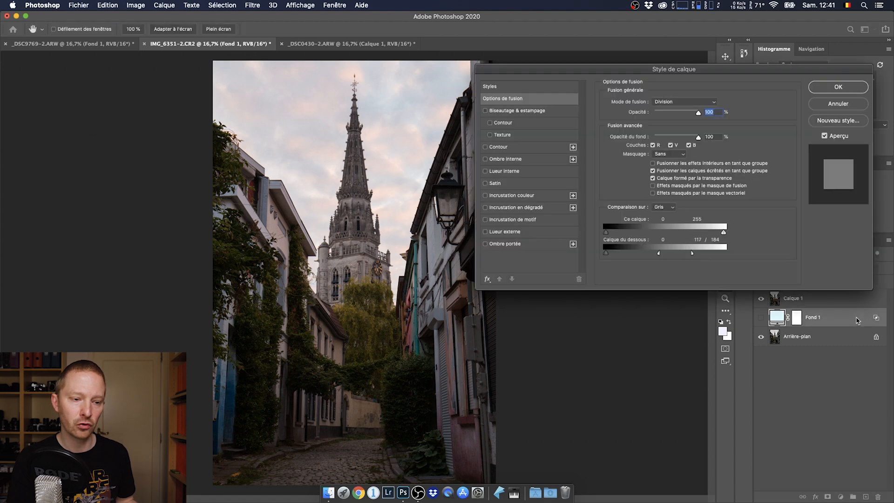
pyautogui.click(852, 109)
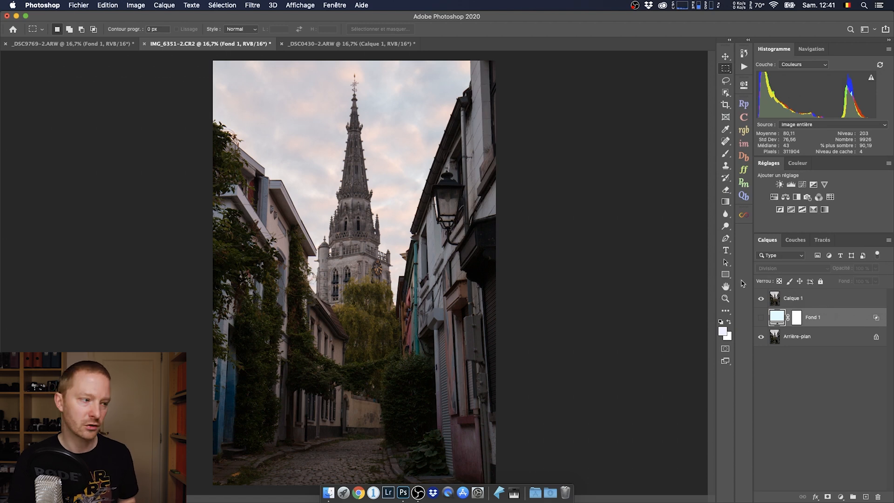
pyautogui.click(761, 299)
pyautogui.click(761, 299)
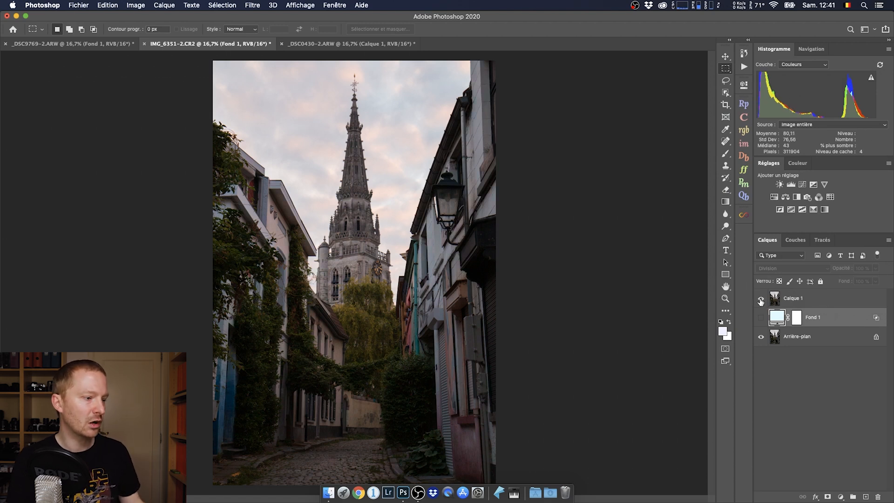
pyautogui.click(761, 299)
pyautogui.click(761, 300)
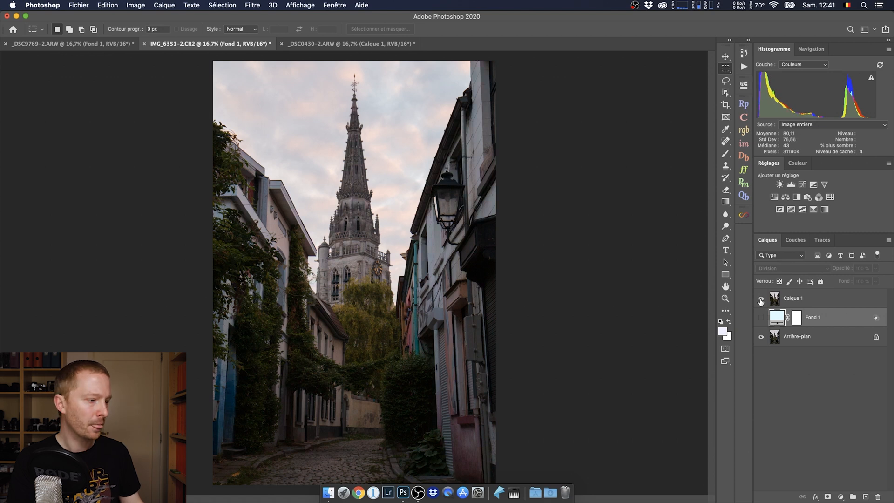